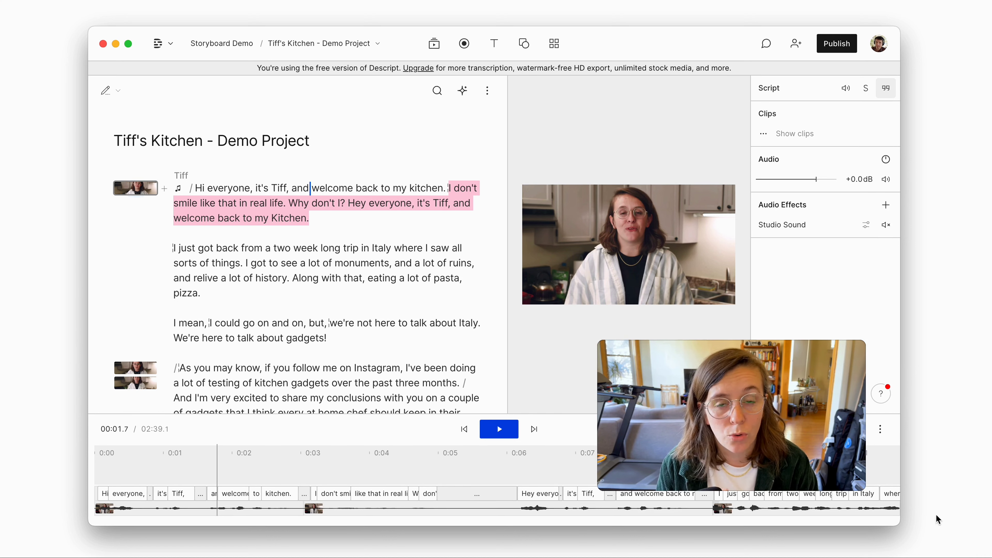
# Scroll down through the Tiff's Kitchen transcript to its end
pyautogui.scroll(-6, 326, 268)
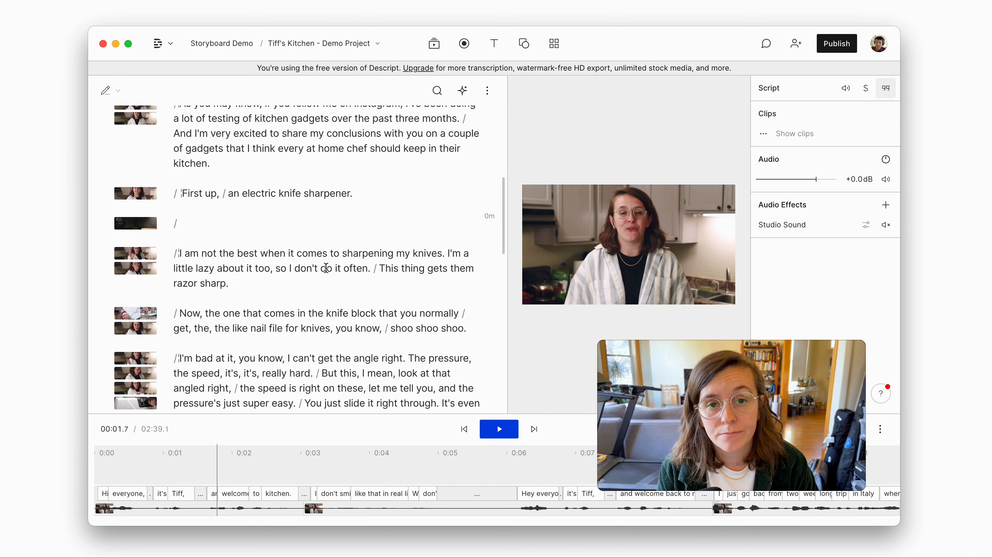
pyautogui.scroll(-5, 326, 268)
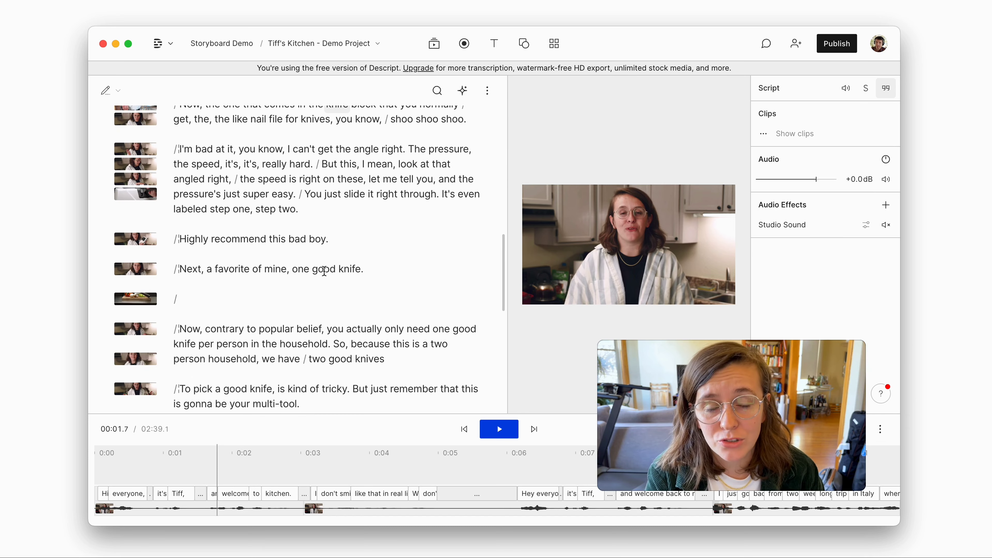
pyautogui.scroll(-6, 325, 270)
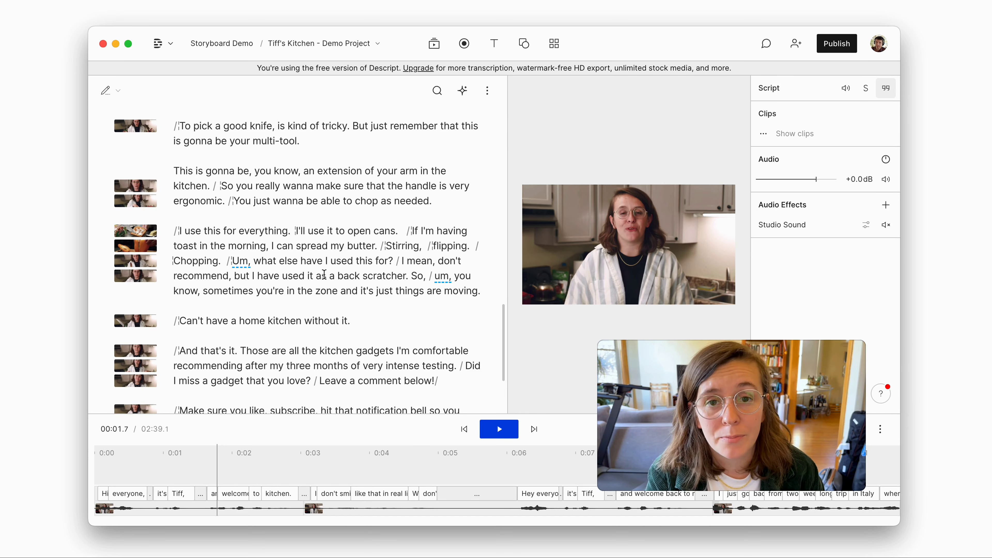
pyautogui.scroll(-3, 325, 274)
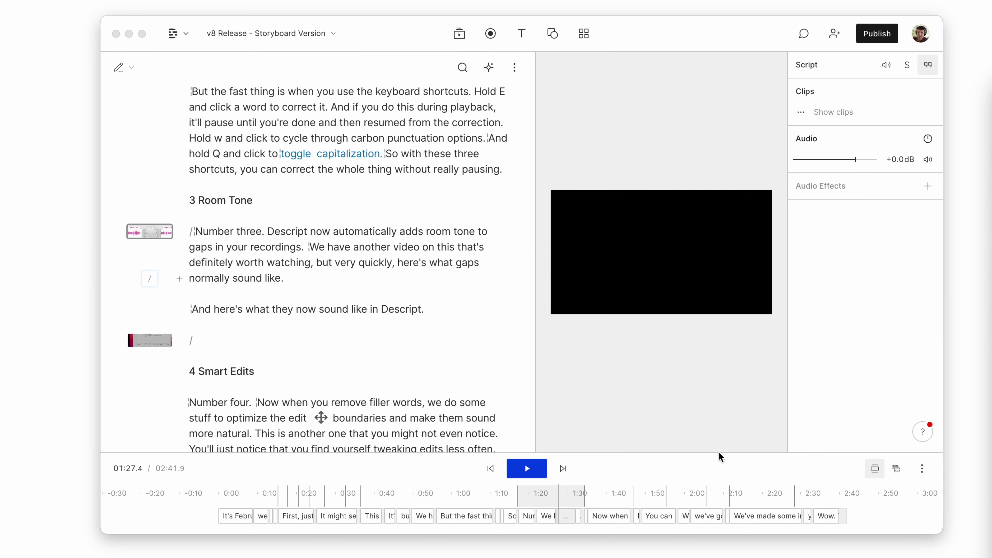
# Enlarge the timeline with all layers shown and move the Correct: E + Click clip to about 01:32
pyautogui.moveTo(720, 453); pyautogui.dragTo(710, 357)
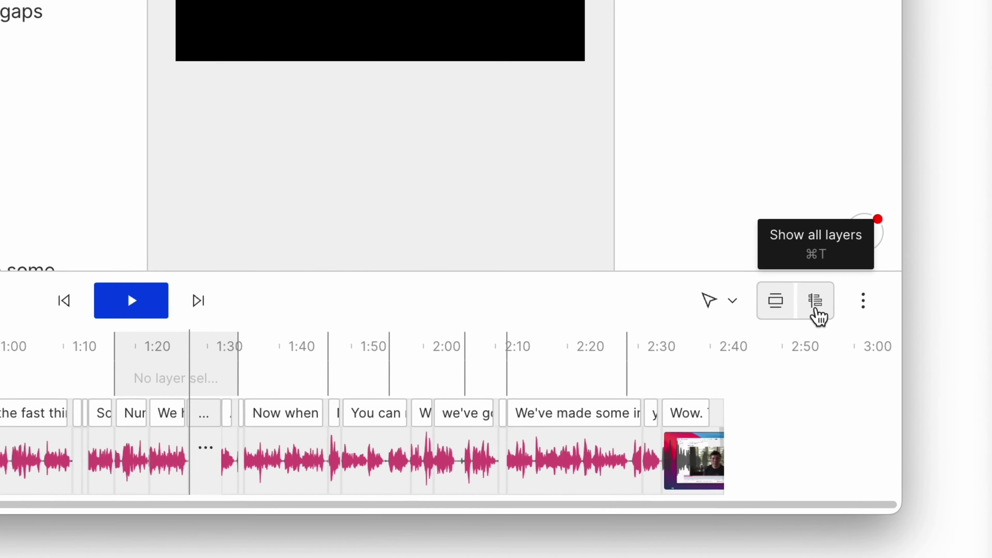
pyautogui.click(813, 299)
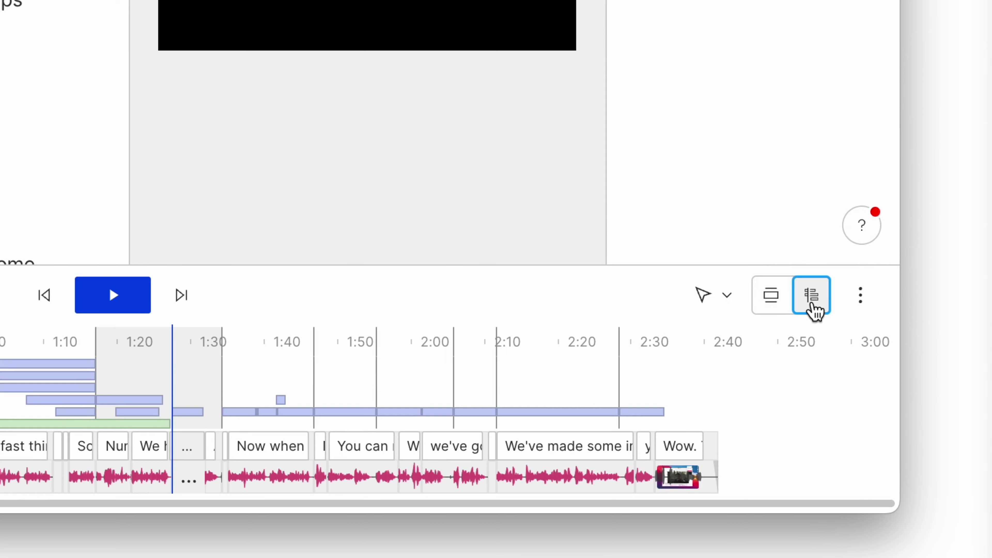
pyautogui.moveTo(342, 264); pyautogui.dragTo(336, 4)
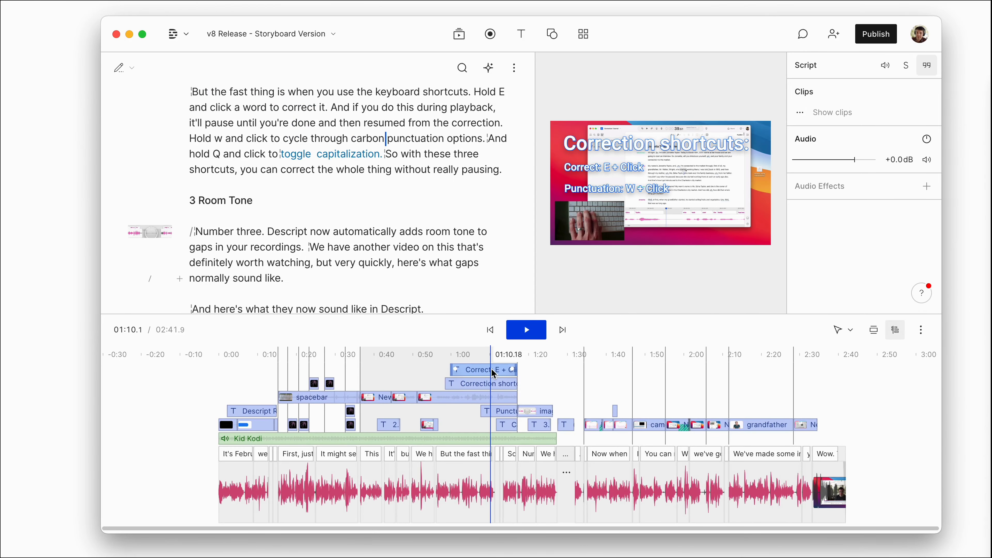
pyautogui.moveTo(211, 281); pyautogui.dragTo(216, 281)
pyautogui.moveTo(511, 374); pyautogui.dragTo(621, 373)
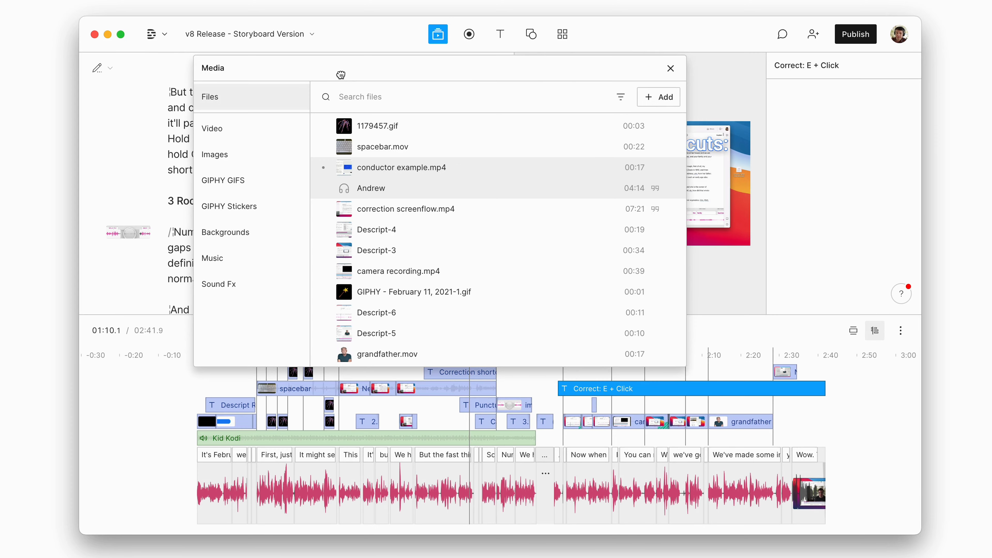
# Drag the media files window aside to reveal the script
pyautogui.moveTo(340, 79); pyautogui.dragTo(580, 253)
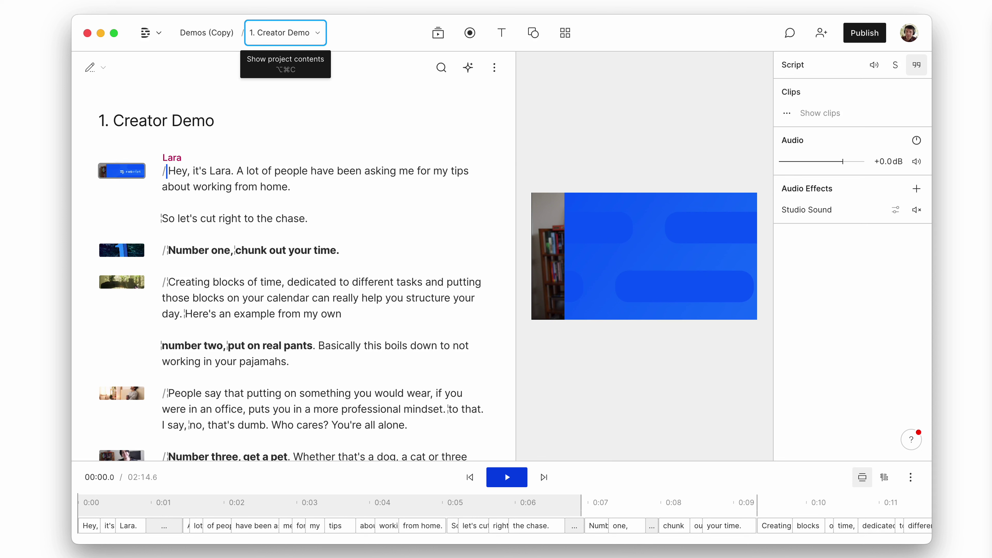
# Step through the compositions list, opening Good Morning Little City, Scratch Presentation, then Podcast
pyautogui.click(285, 33)
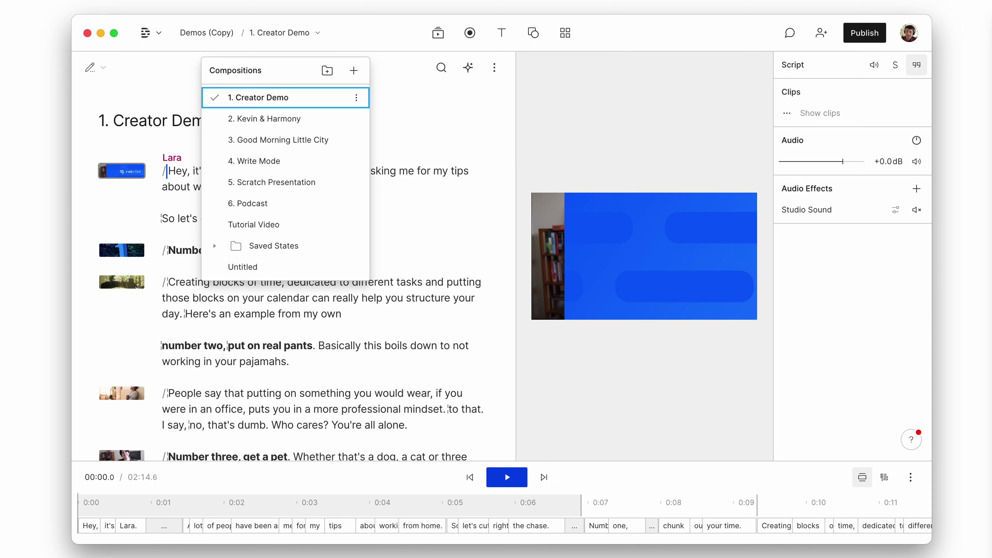
pyautogui.press('Down')
pyautogui.press('Down')
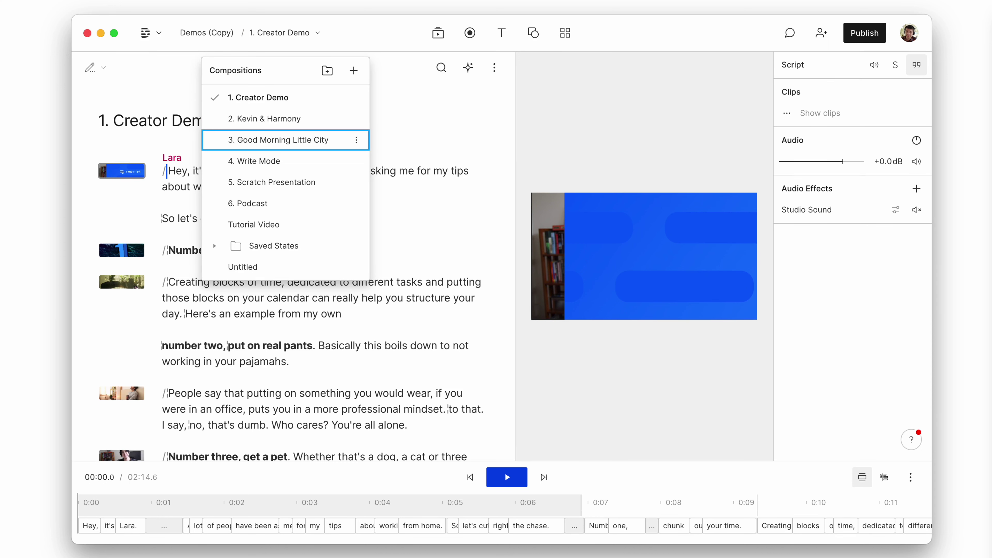
pyautogui.press('Return')
pyautogui.press('super+p')
pyautogui.press('Down')
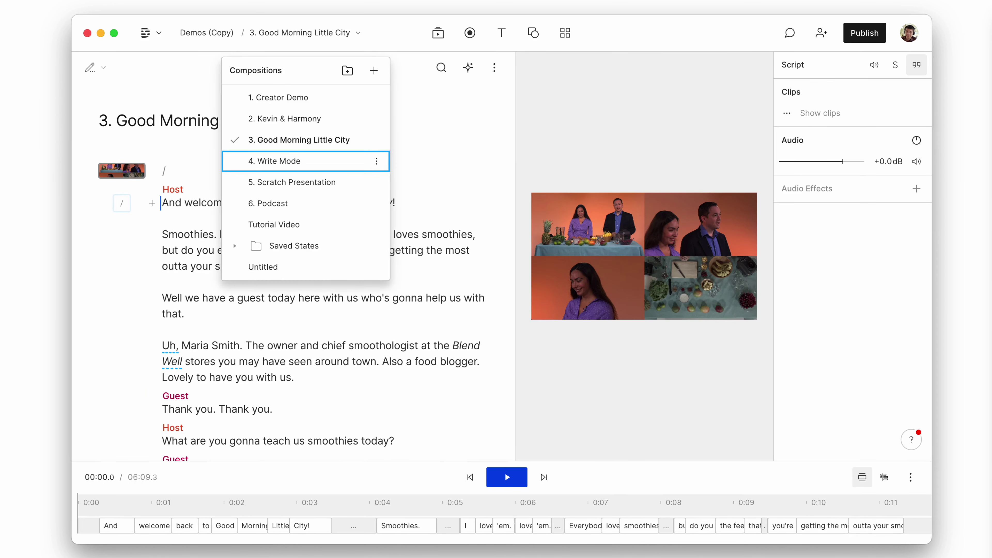
pyautogui.press('Down')
pyautogui.press('Return')
pyautogui.press('super+p')
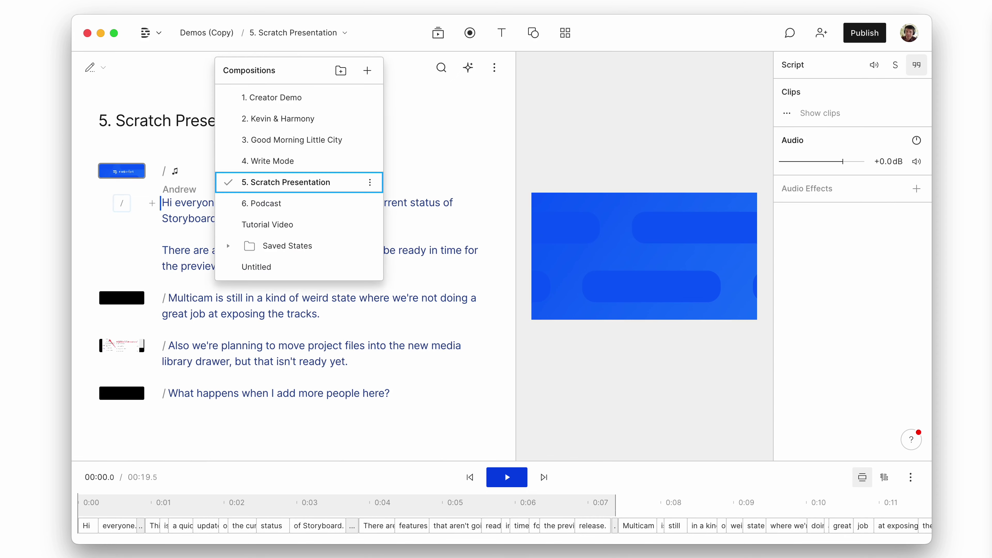
pyautogui.press('Down')
pyautogui.press('Return')
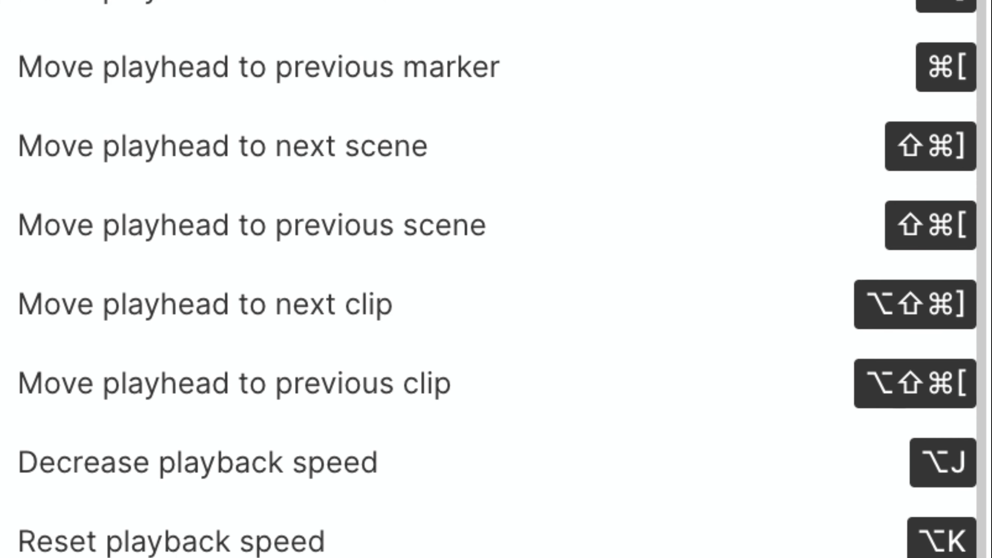
# Scroll the keyboard shortcuts list down to the Share section
pyautogui.scroll(-6, 497, 279)
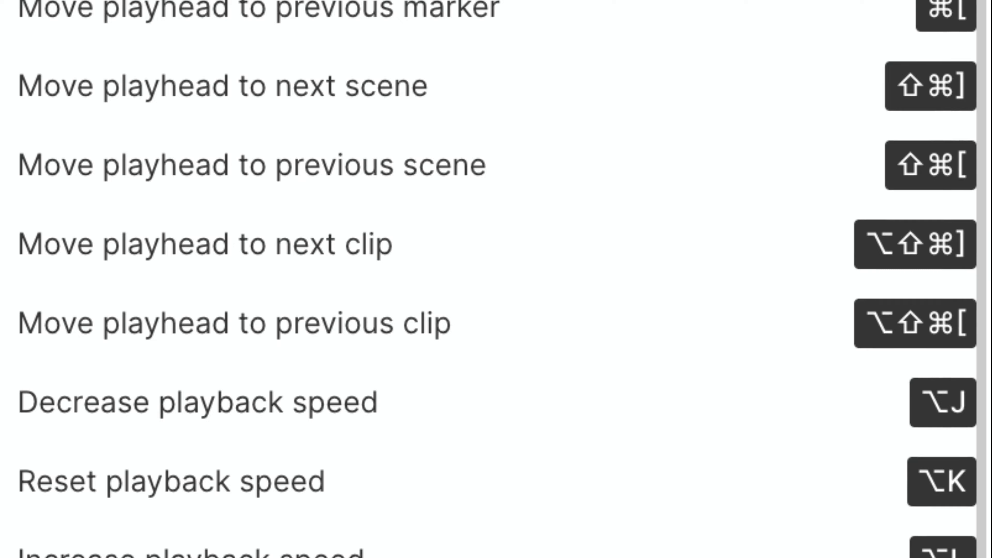
pyautogui.scroll(-6, 496, 279)
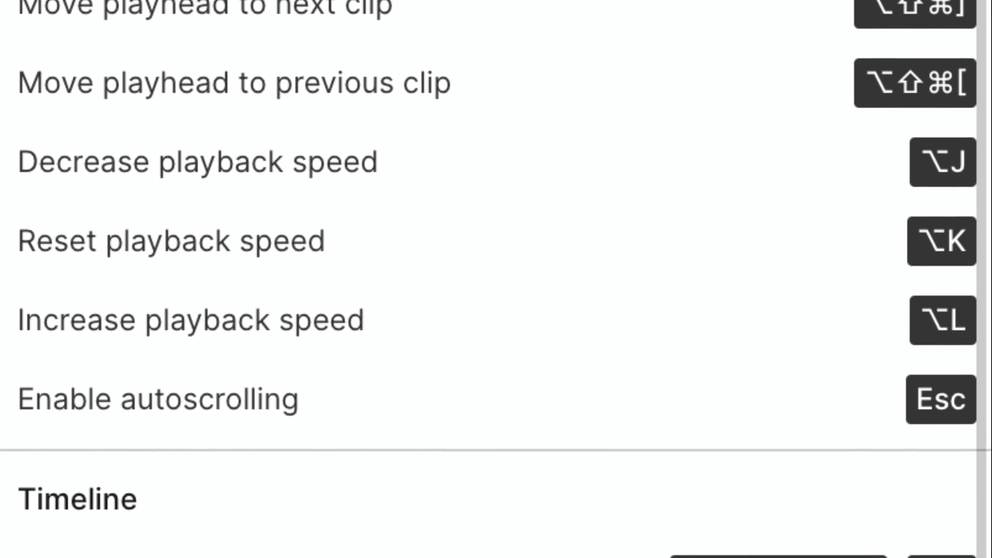
pyautogui.scroll(-6, 496, 279)
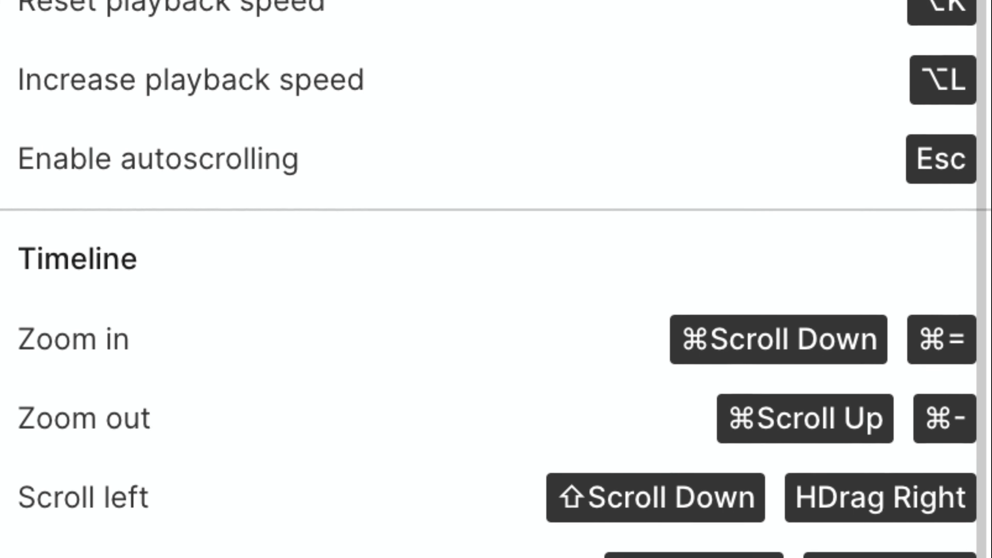
pyautogui.scroll(-6, 497, 279)
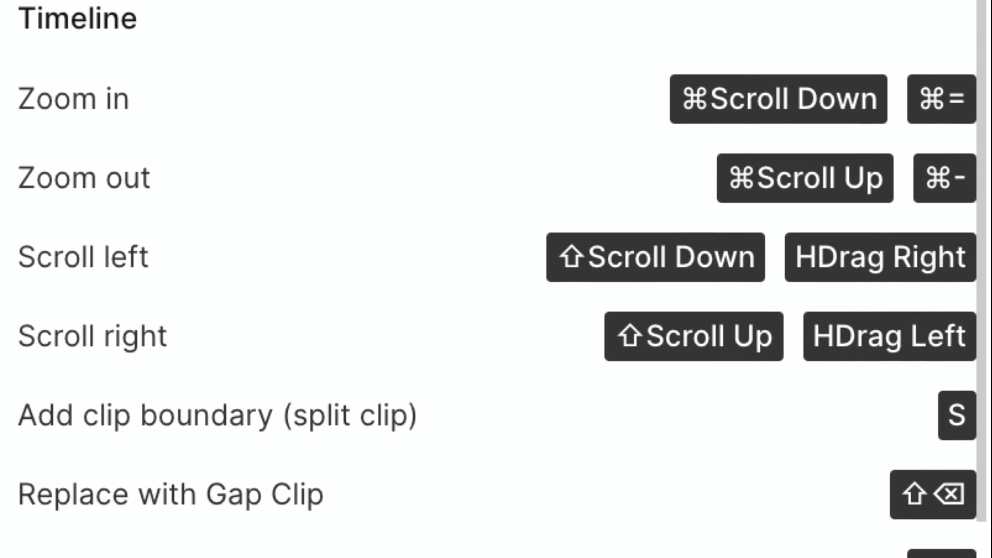
pyautogui.scroll(-6, 497, 279)
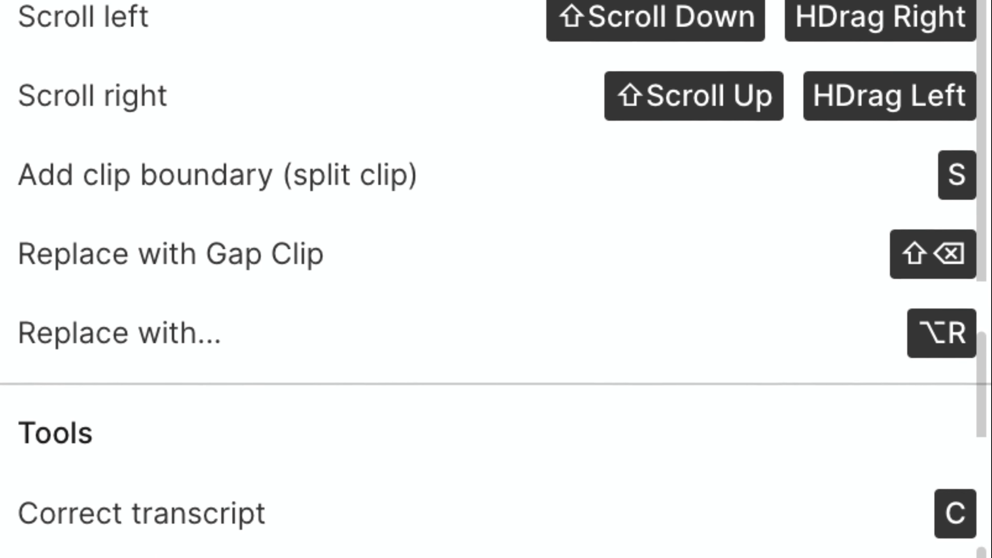
pyautogui.scroll(-6, 496, 279)
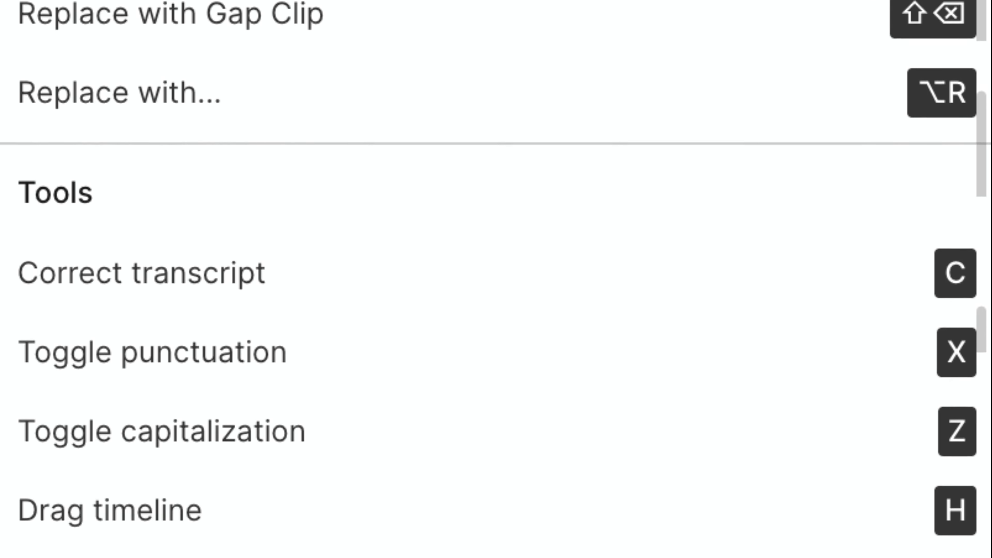
pyautogui.scroll(-6, 497, 279)
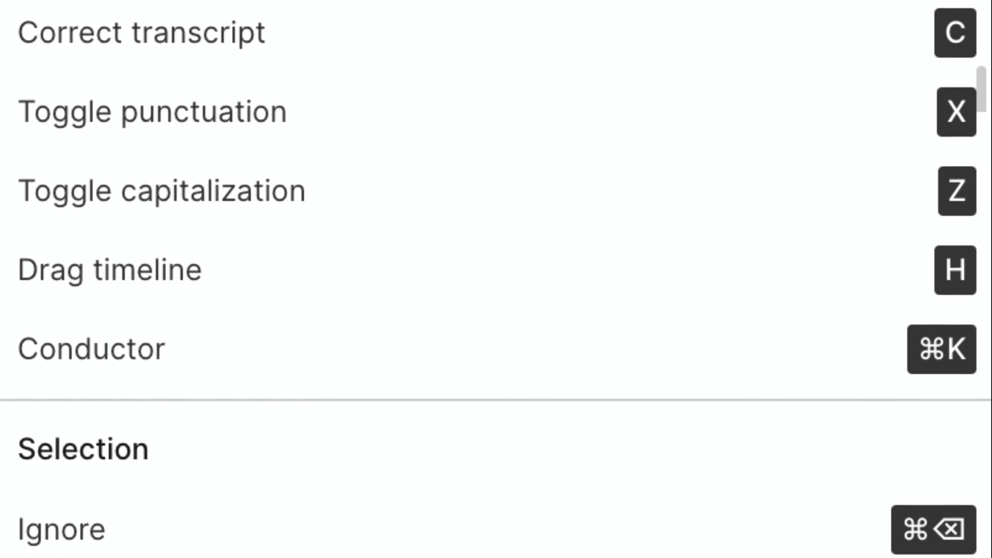
pyautogui.scroll(-6, 496, 279)
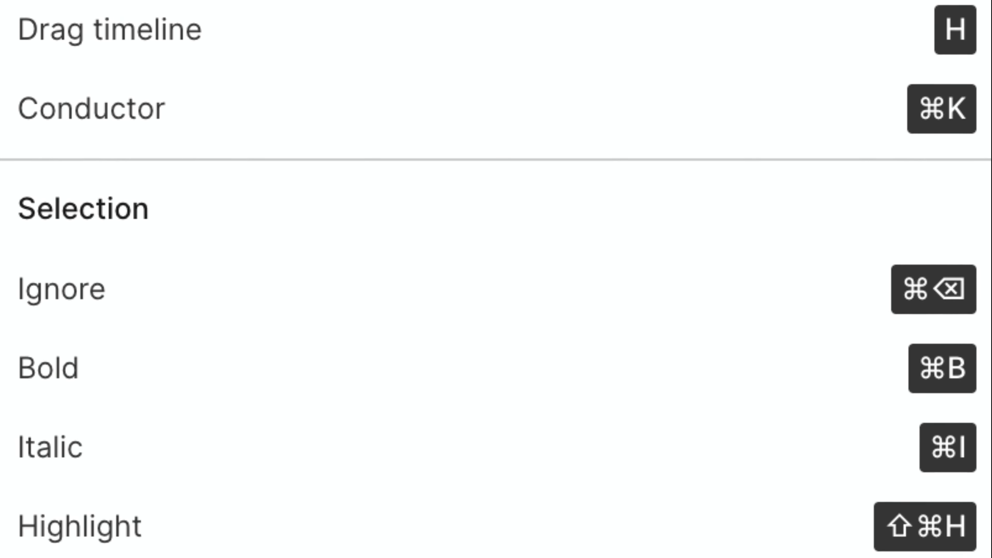
pyautogui.scroll(-6, 496, 279)
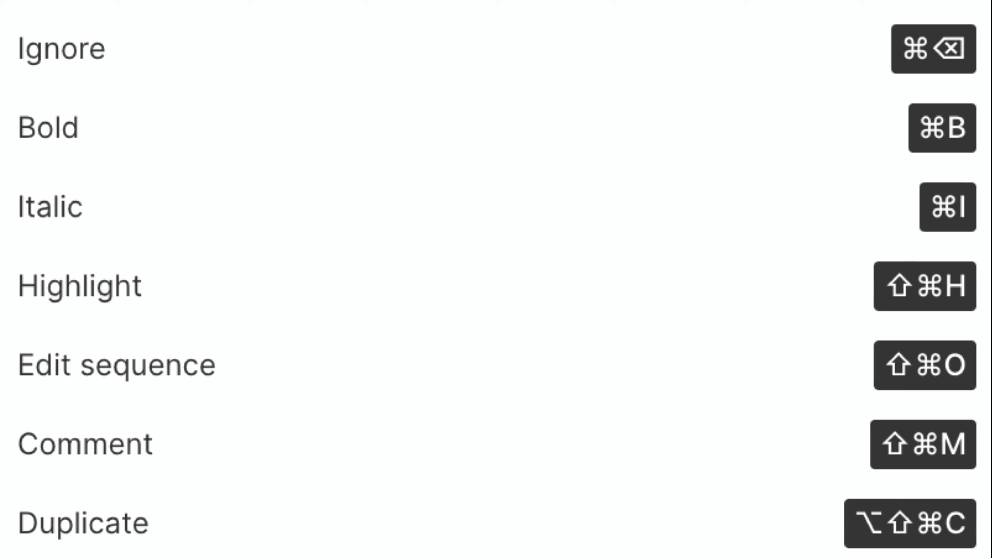
pyautogui.scroll(-6, 496, 279)
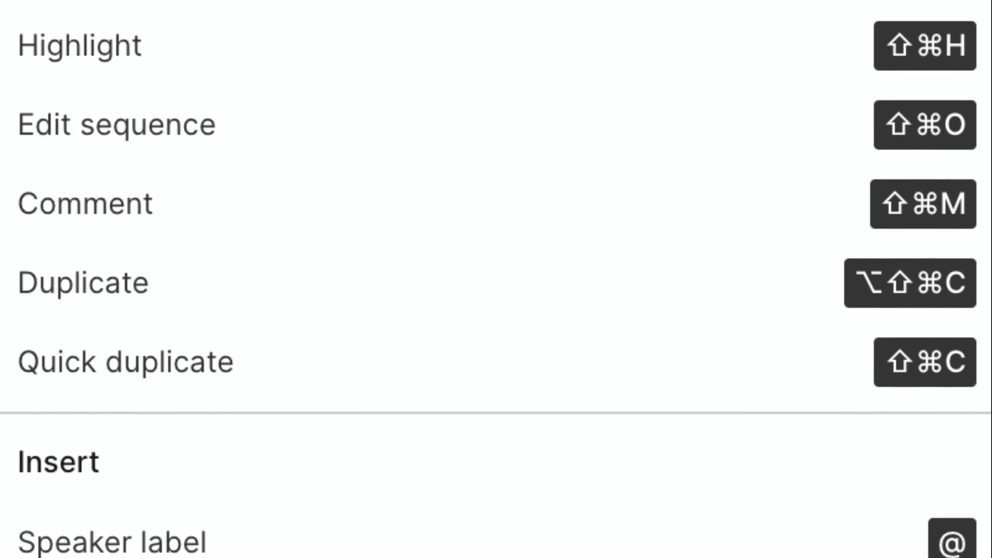
pyautogui.scroll(-6, 496, 279)
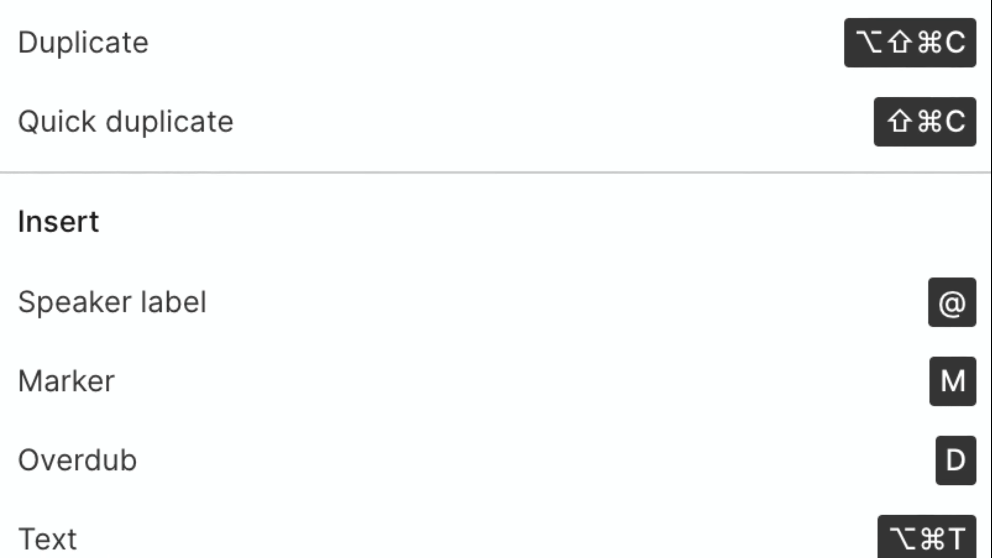
pyautogui.scroll(-6, 497, 279)
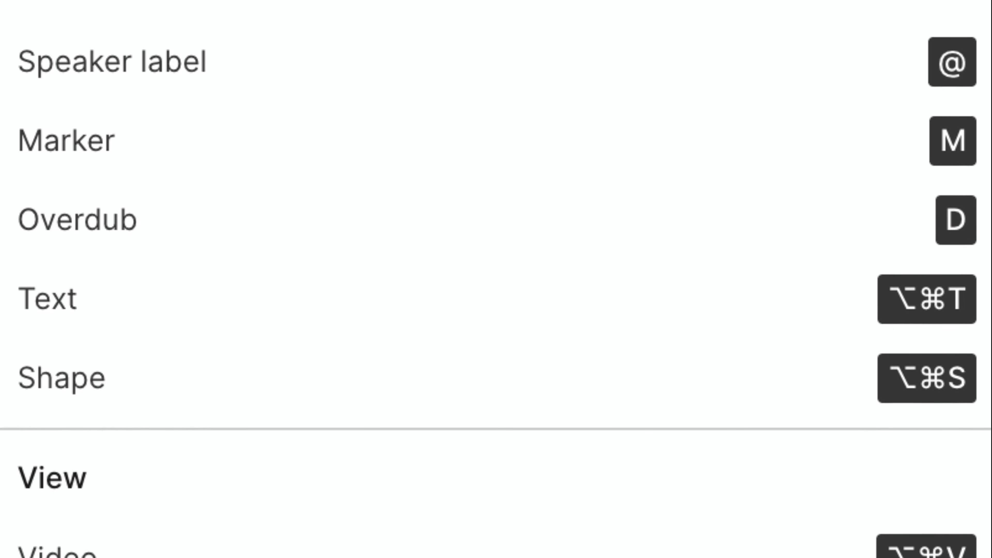
pyautogui.scroll(-6, 496, 279)
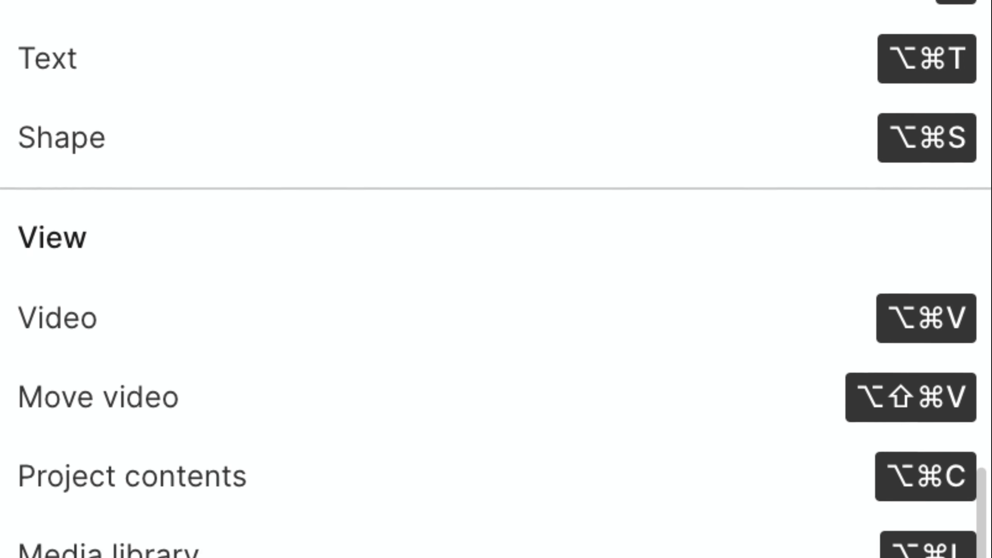
pyautogui.scroll(-6, 496, 280)
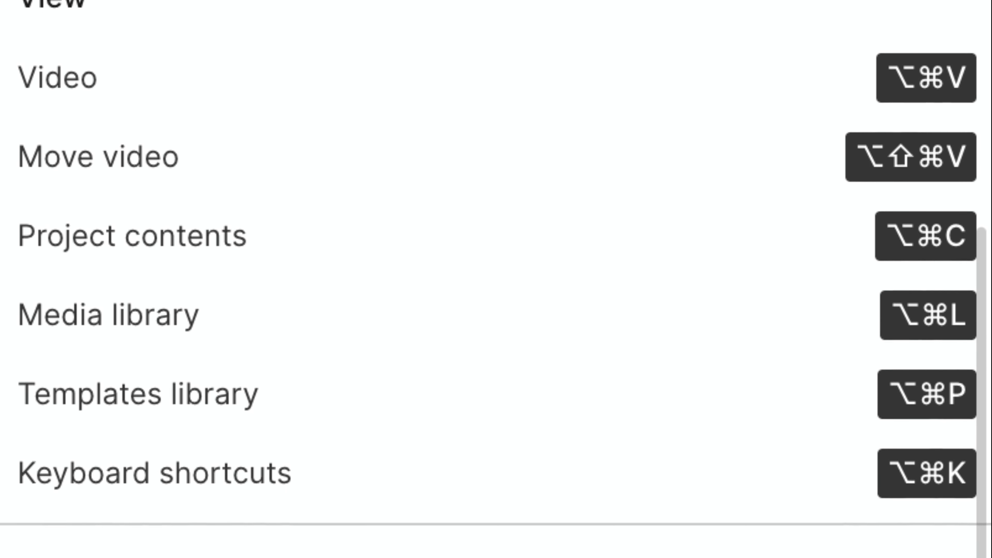
pyautogui.scroll(-3, 496, 279)
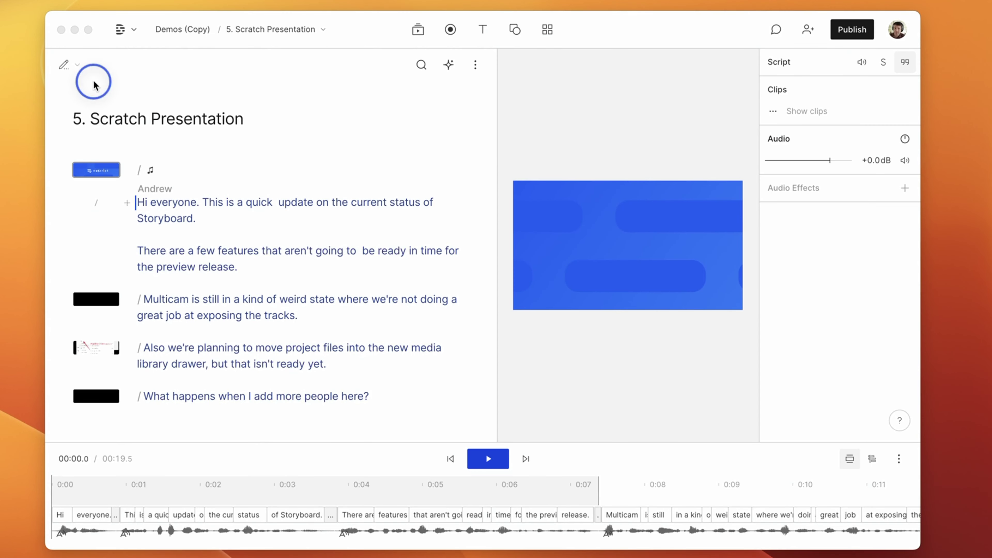
# Switch the script editor to Write mode
pyautogui.click(93, 84)
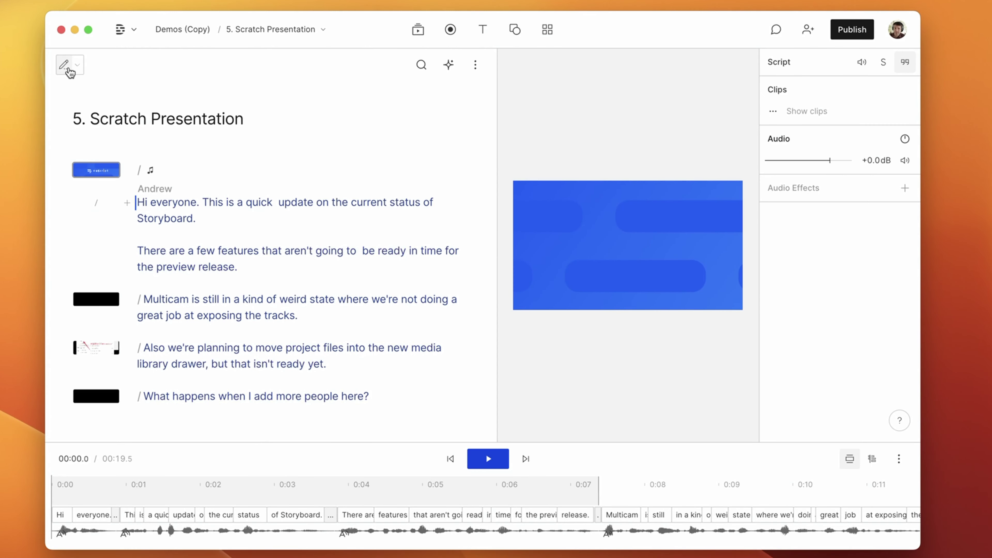
pyautogui.click(69, 71)
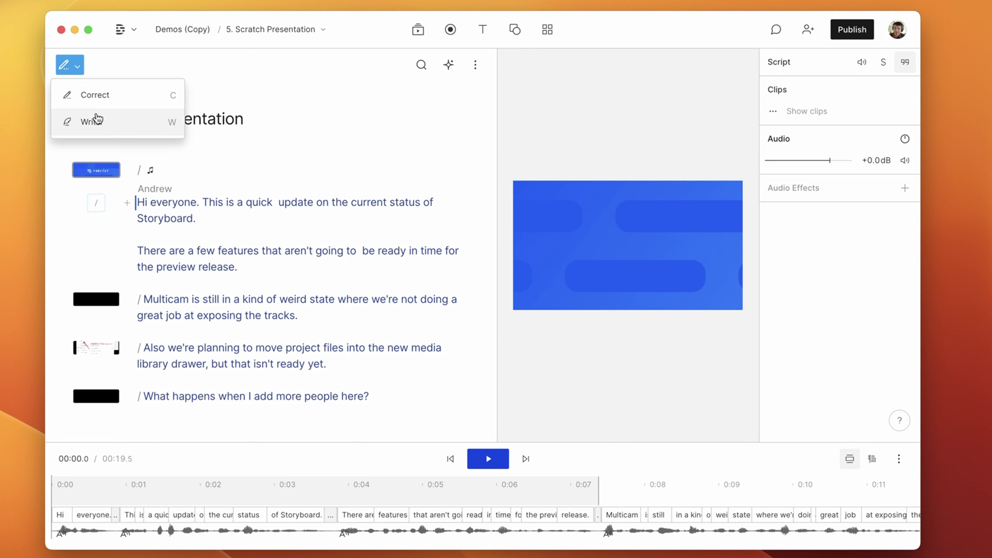
pyautogui.click(104, 127)
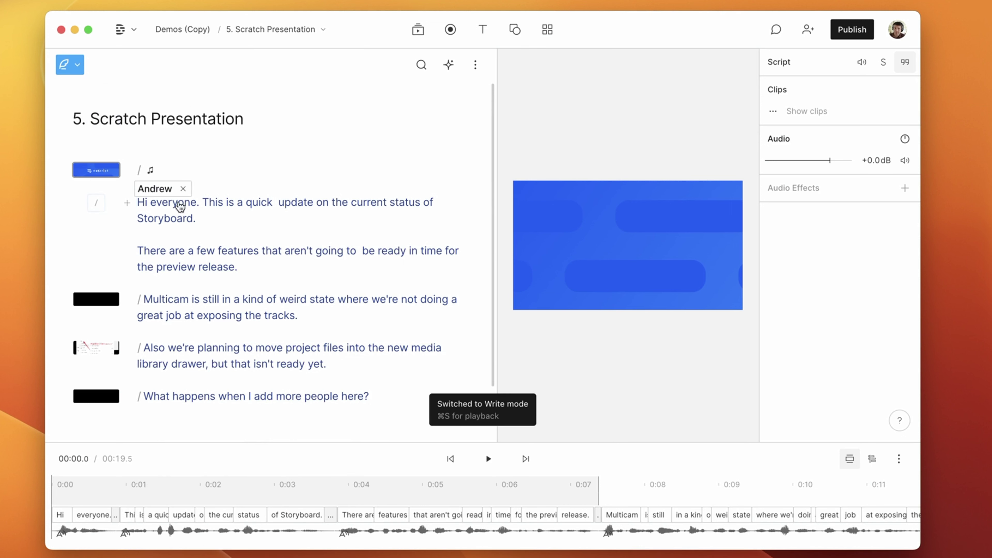
# Start a new line after 'Storyboard.' and type the overdub sentence beginning 'Hello now this is how I'
pyautogui.click(213, 217)
pyautogui.press('Return')
pyautogui.write('Hello now this is')
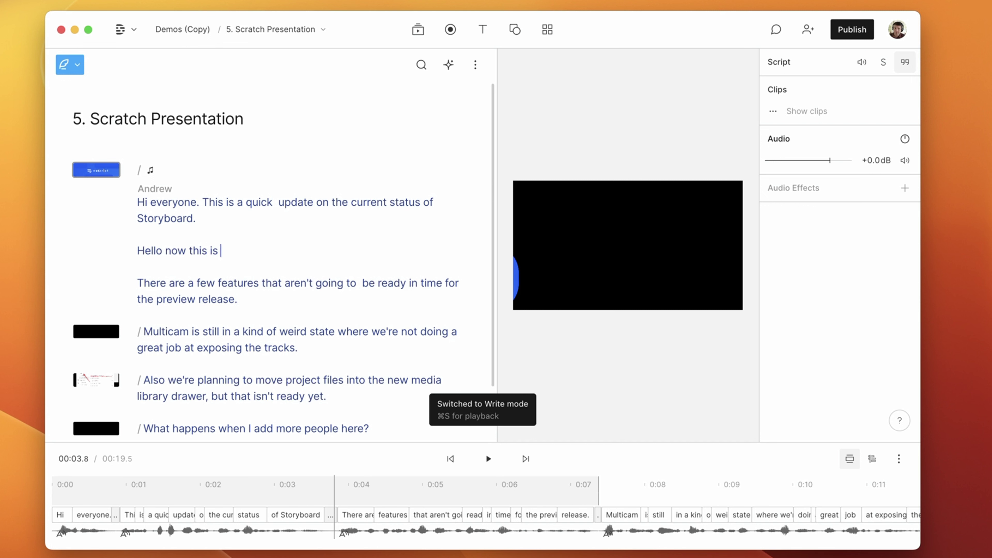
pyautogui.write(' how I type overdub text. It solves a problem')
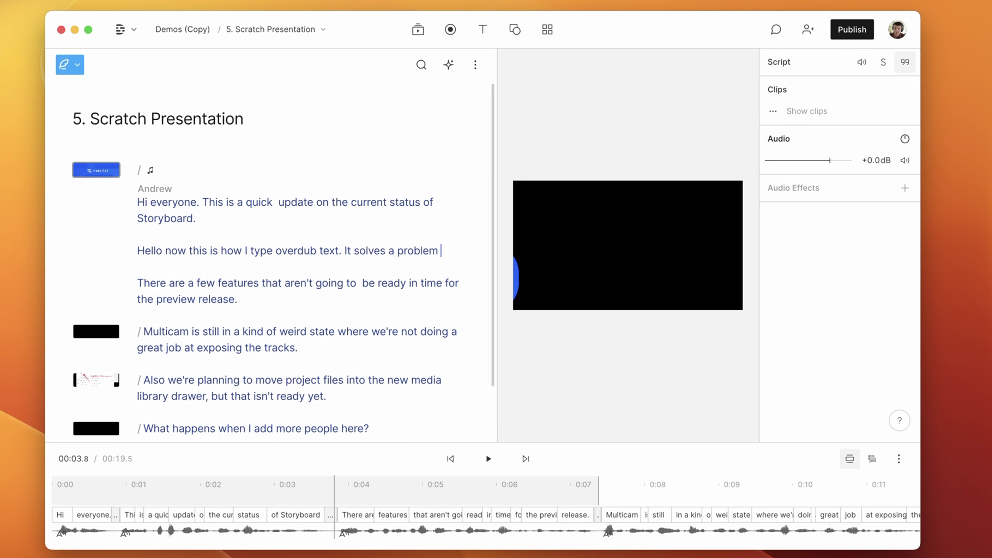
pyautogui.write('akes spaceba')
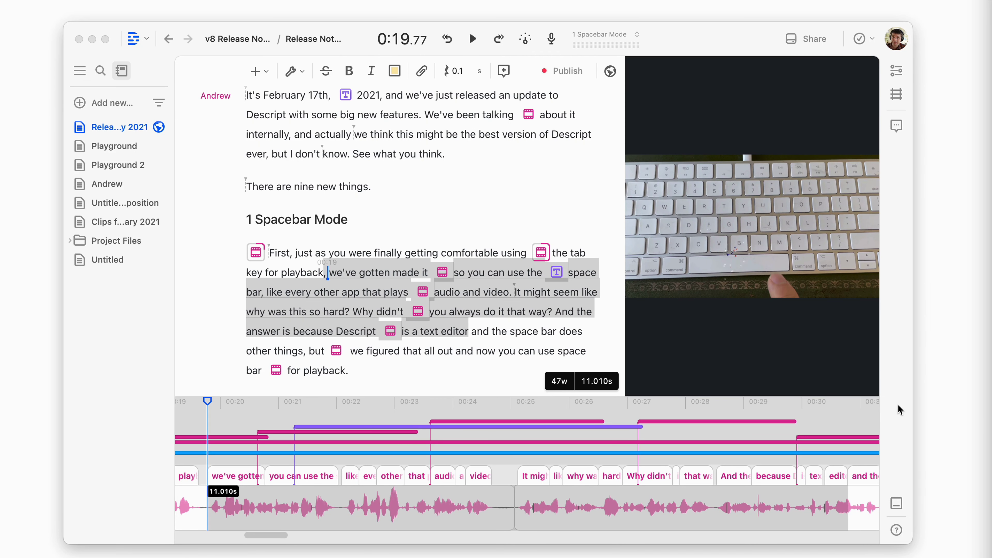
# Choose Audiogram under Cloud export in the Share dialog's Export tab
pyautogui.click(898, 409)
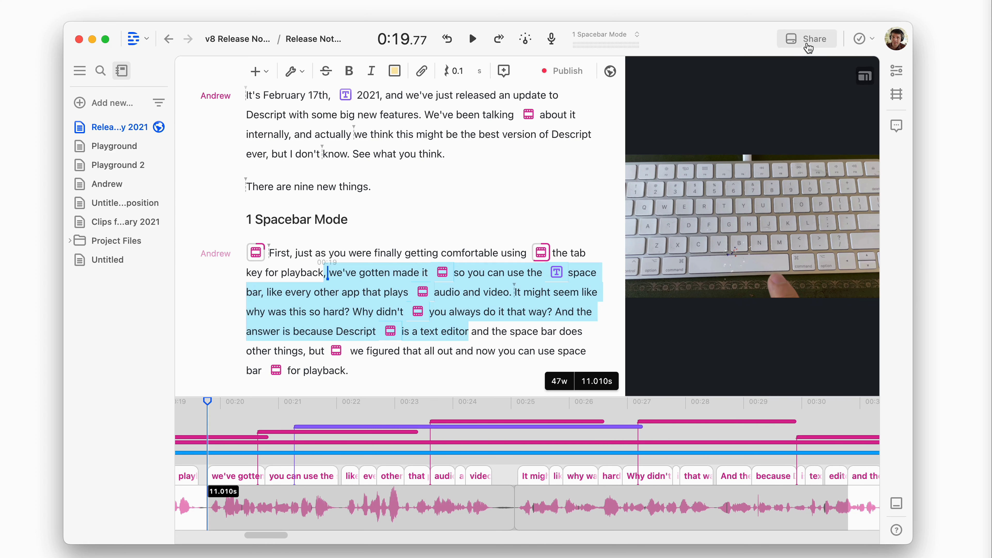
pyautogui.click(808, 39)
pyautogui.click(429, 72)
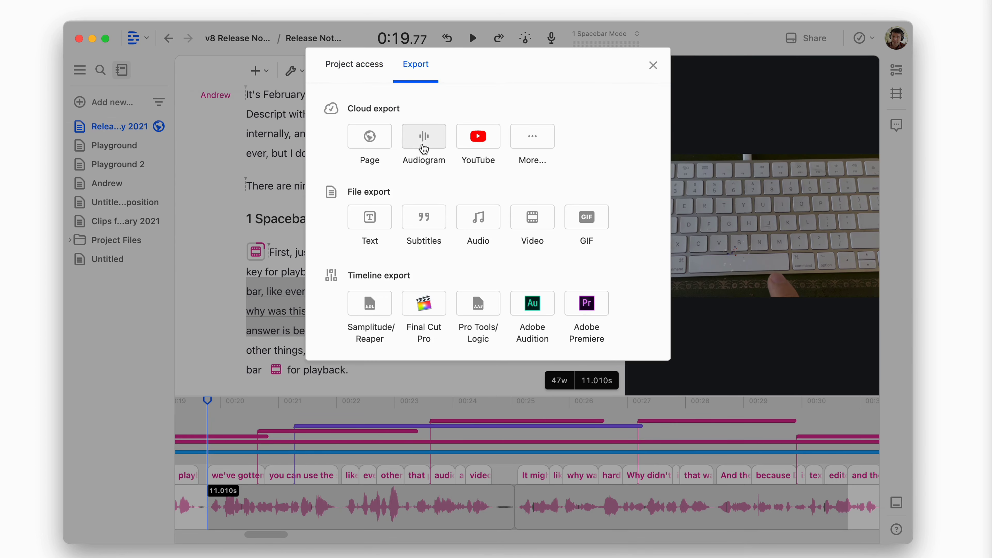
pyautogui.click(422, 147)
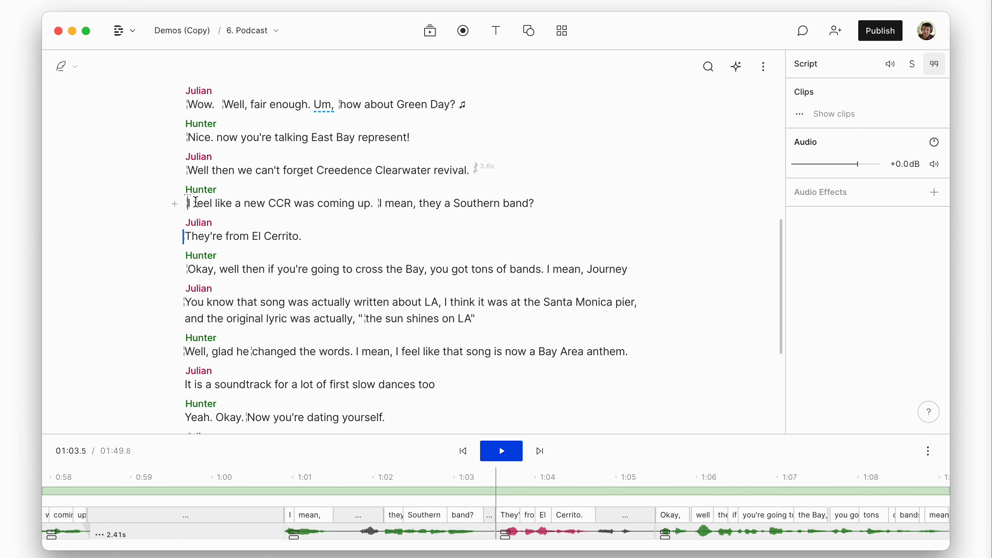
# Make a new composition from the four lines starting at the CCR remark and open it
pyautogui.moveTo(196, 202); pyautogui.dragTo(525, 331)
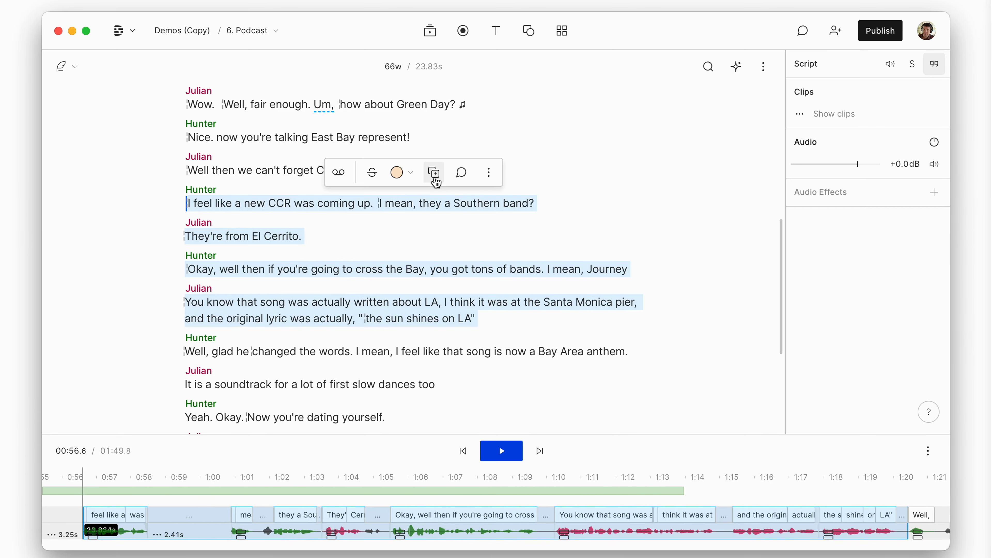
pyautogui.click(434, 173)
pyautogui.click(437, 207)
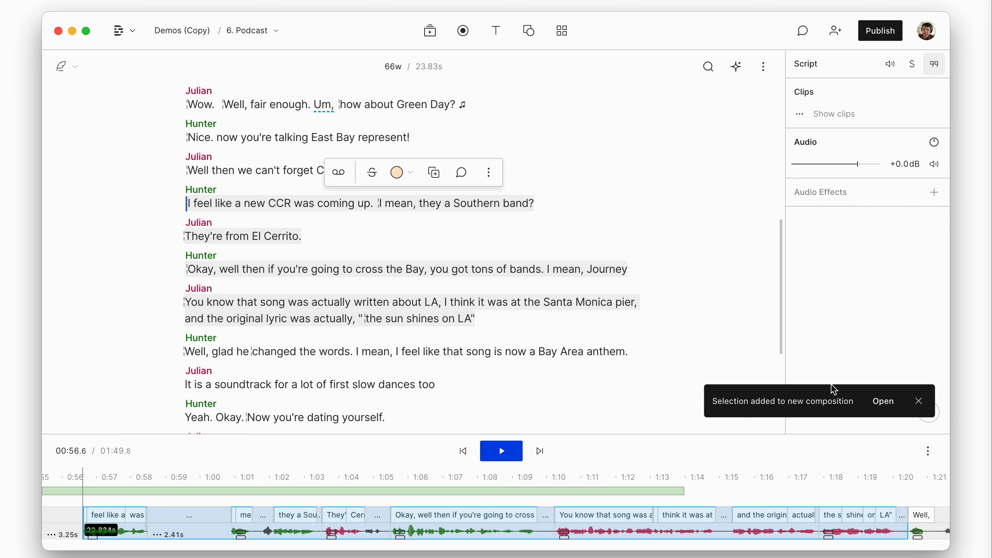
pyautogui.click(883, 401)
# Apply an Audiograms template to the clips composition and publish it as a web link
pyautogui.click(562, 31)
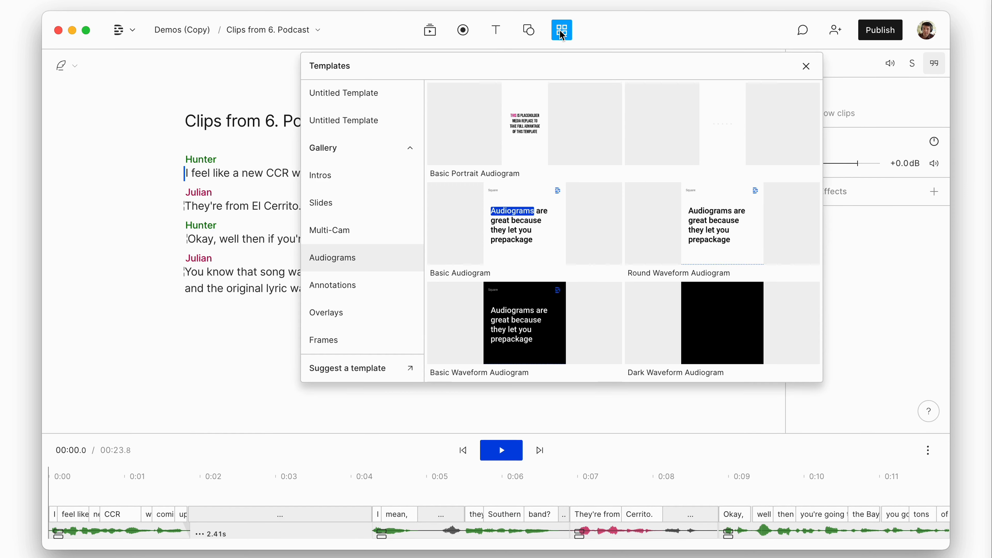
pyautogui.click(525, 225)
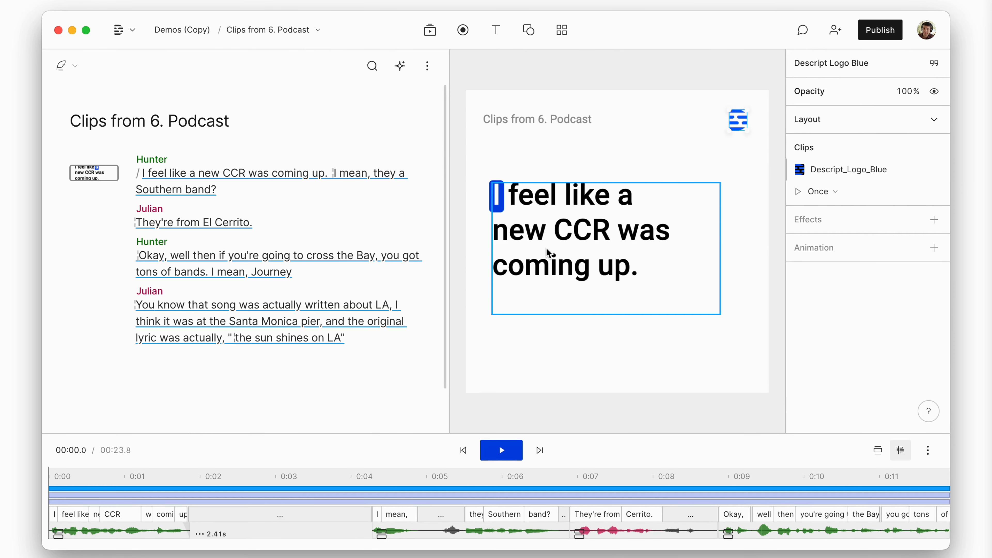
pyautogui.click(894, 32)
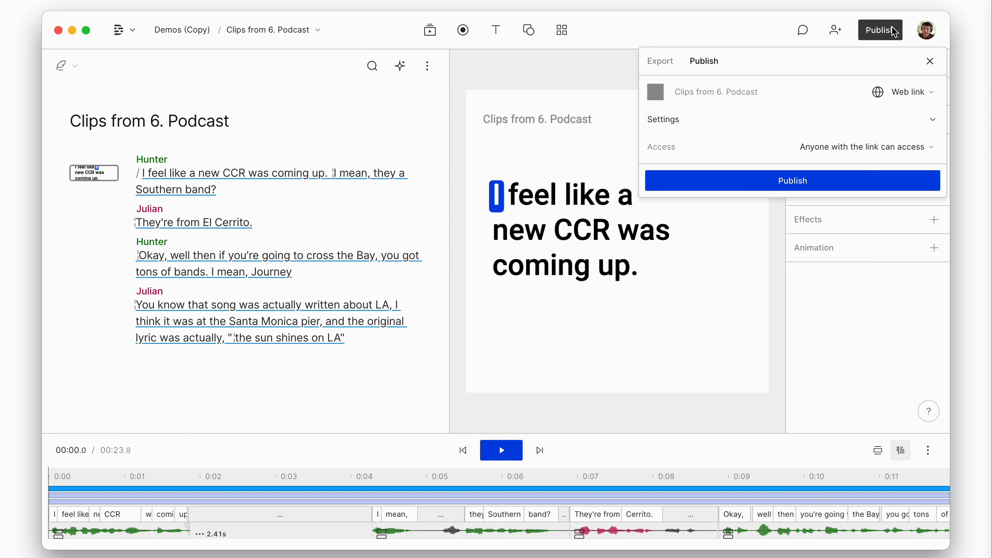
pyautogui.click(868, 186)
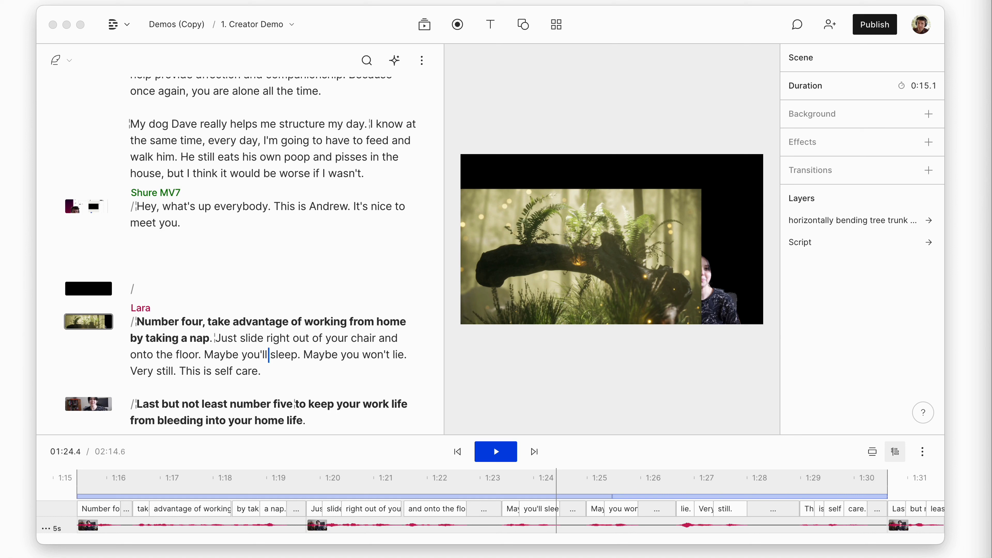
pyautogui.click(706, 387)
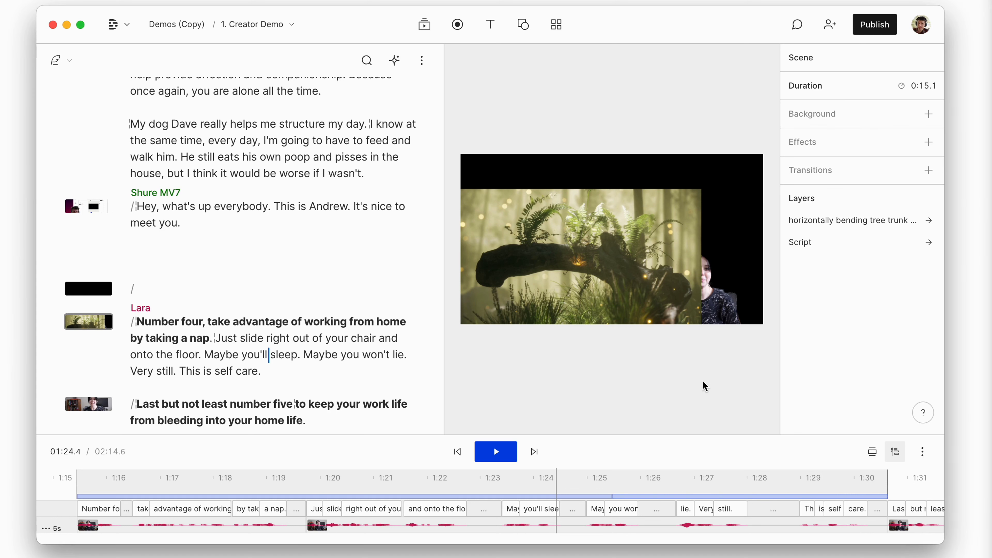
pyautogui.rightClick(716, 309)
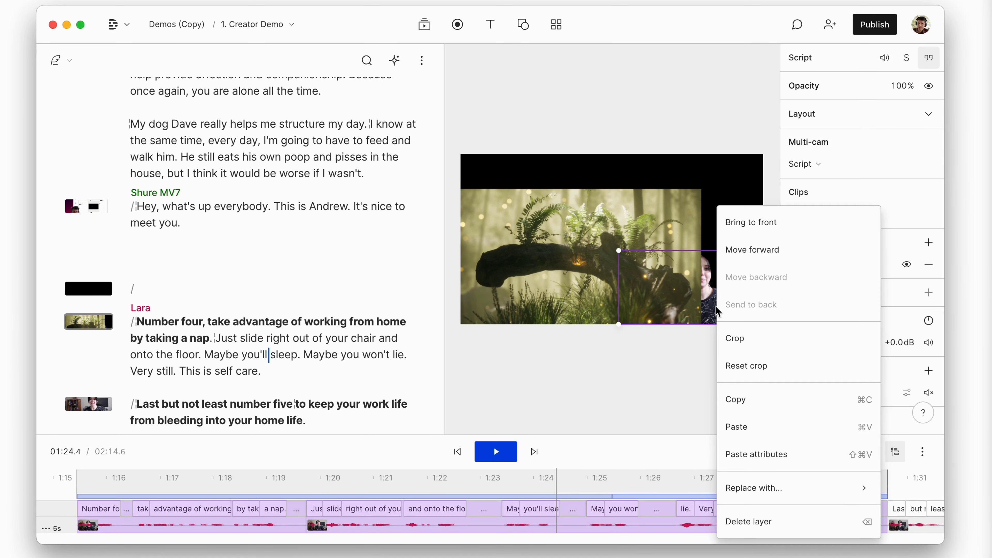
pyautogui.click(751, 250)
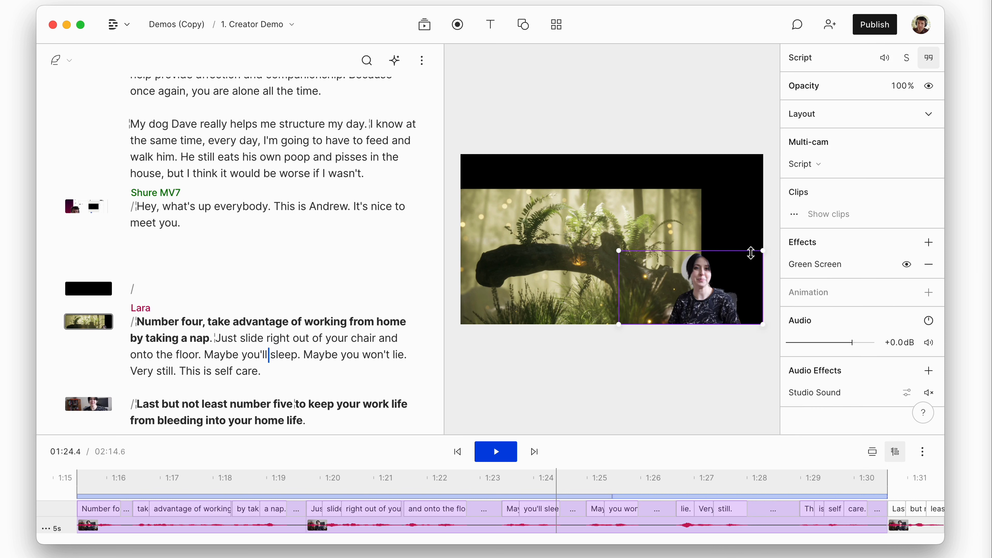
pyautogui.click(688, 368)
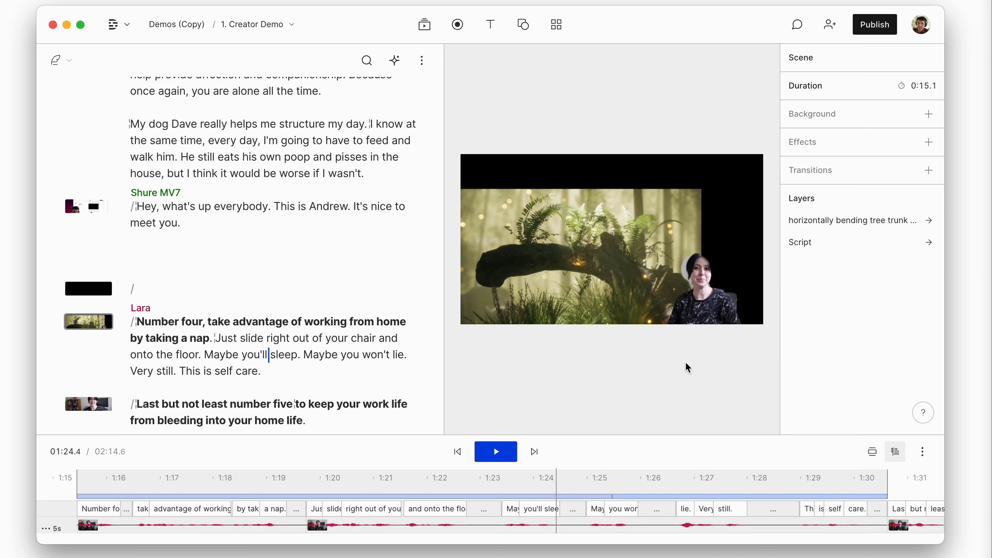
pyautogui.rightClick(538, 264)
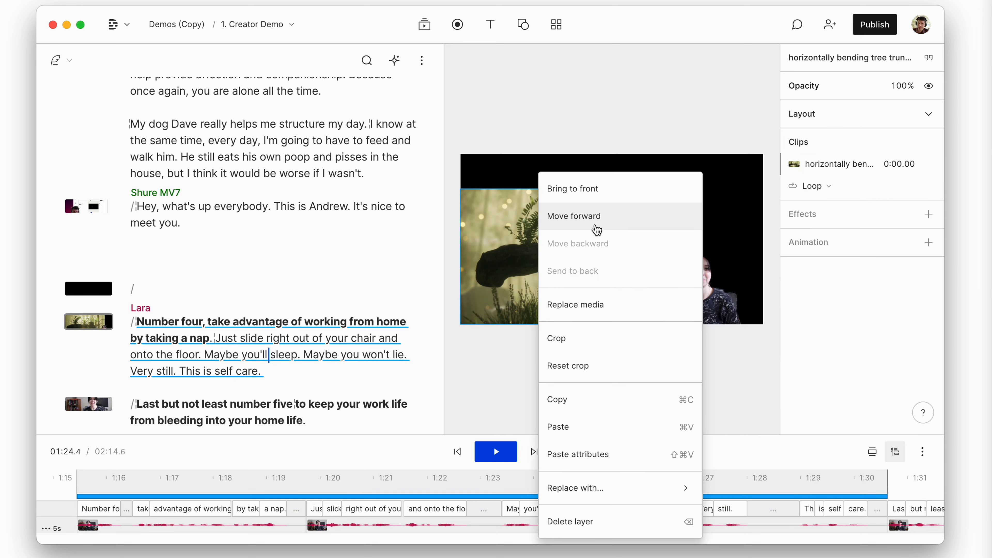
pyautogui.click(595, 222)
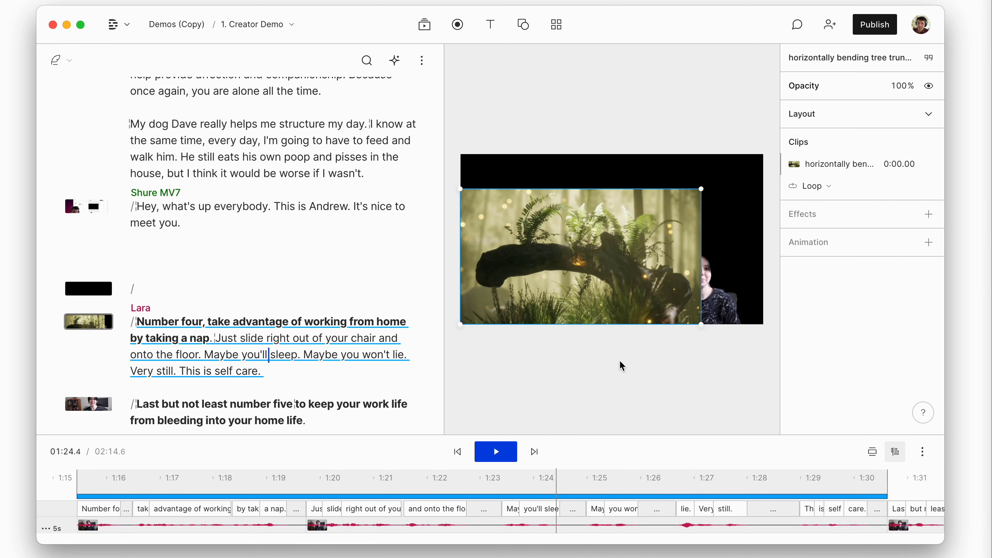